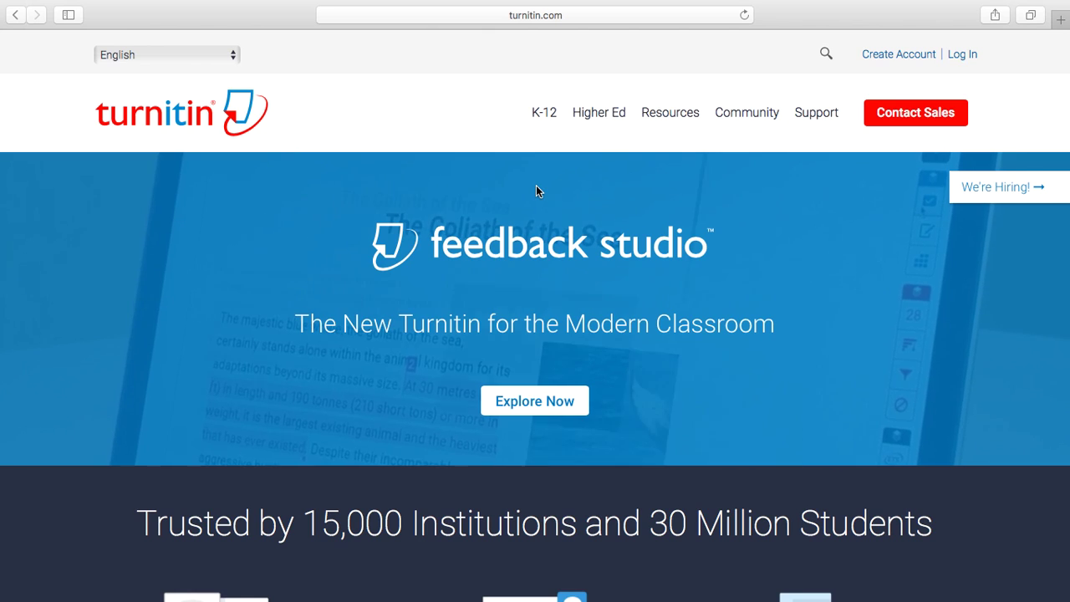
- Sign in with the saved school account after appending two characters to the password
{"action": "left_click", "coordinate": [970, 54]}
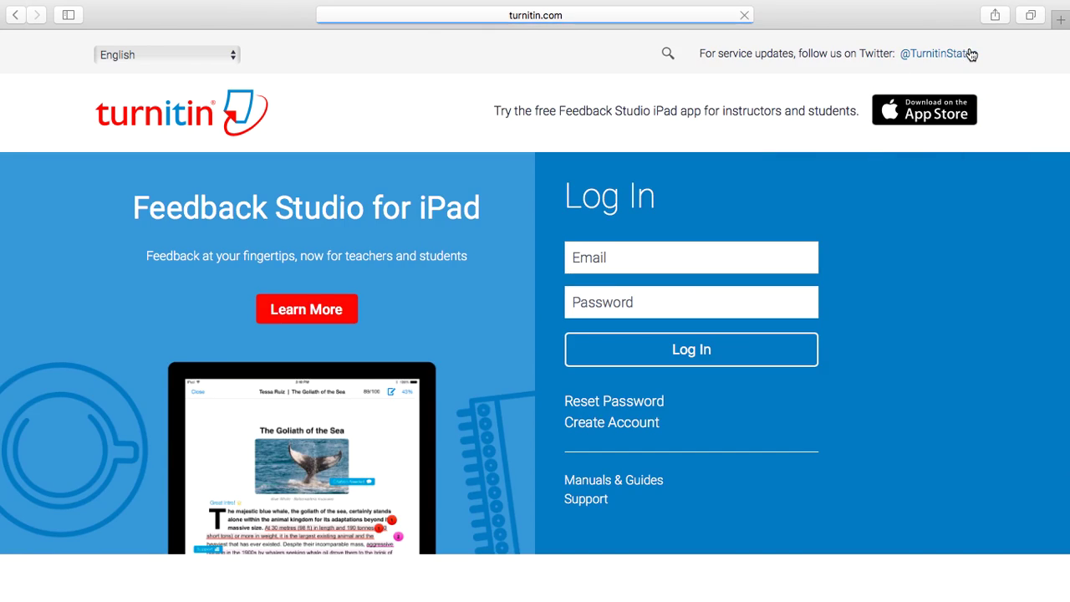
{"action": "left_click", "coordinate": [665, 251]}
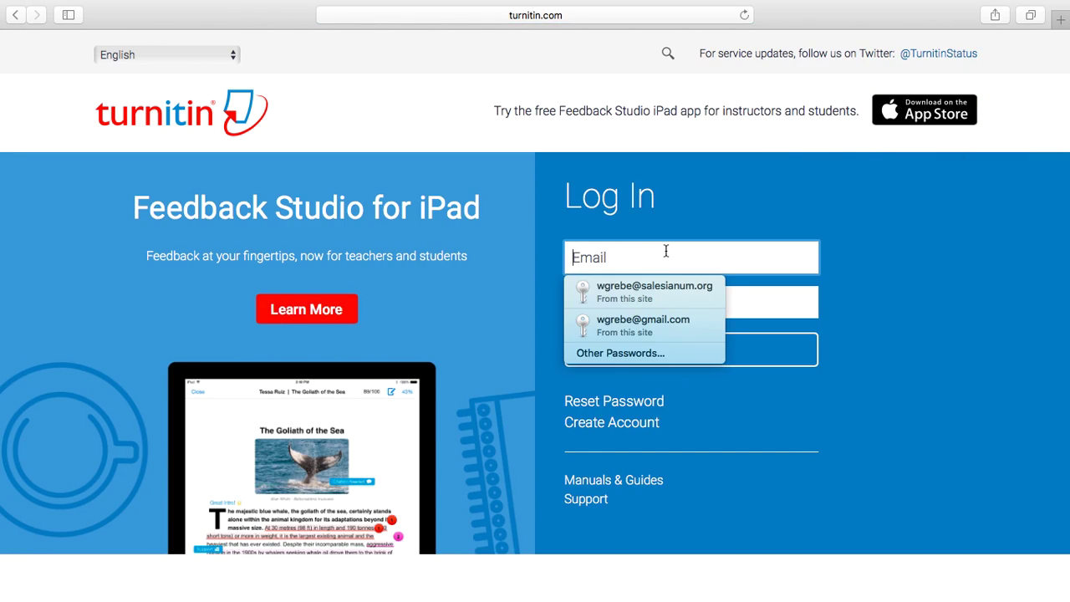
{"action": "left_click", "coordinate": [662, 284]}
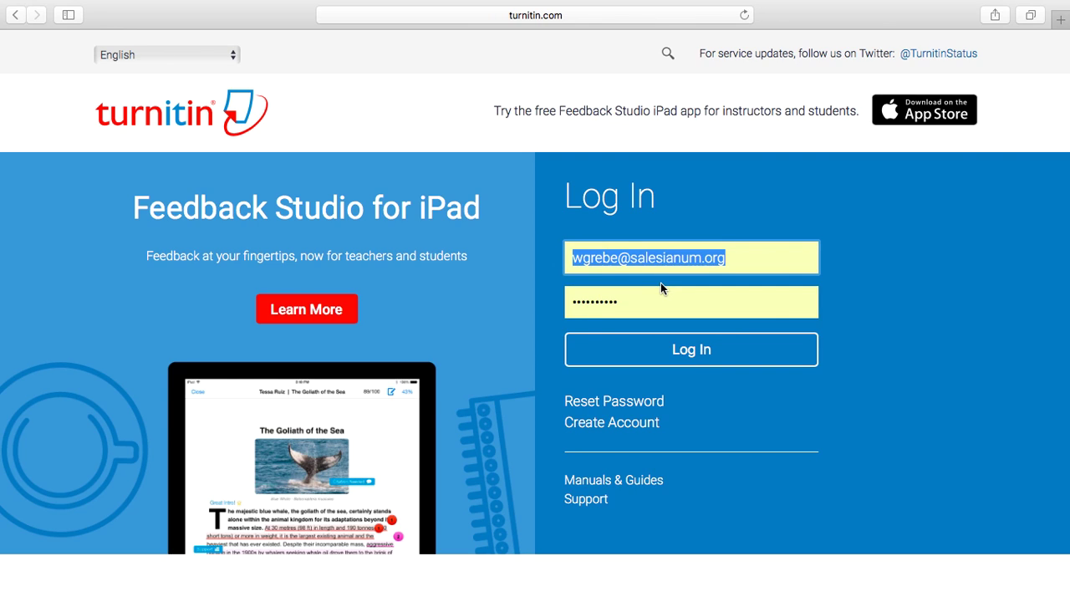
{"action": "left_click", "coordinate": [705, 306]}
{"action": "type", "text": "••"}
{"action": "left_click", "coordinate": [724, 344]}
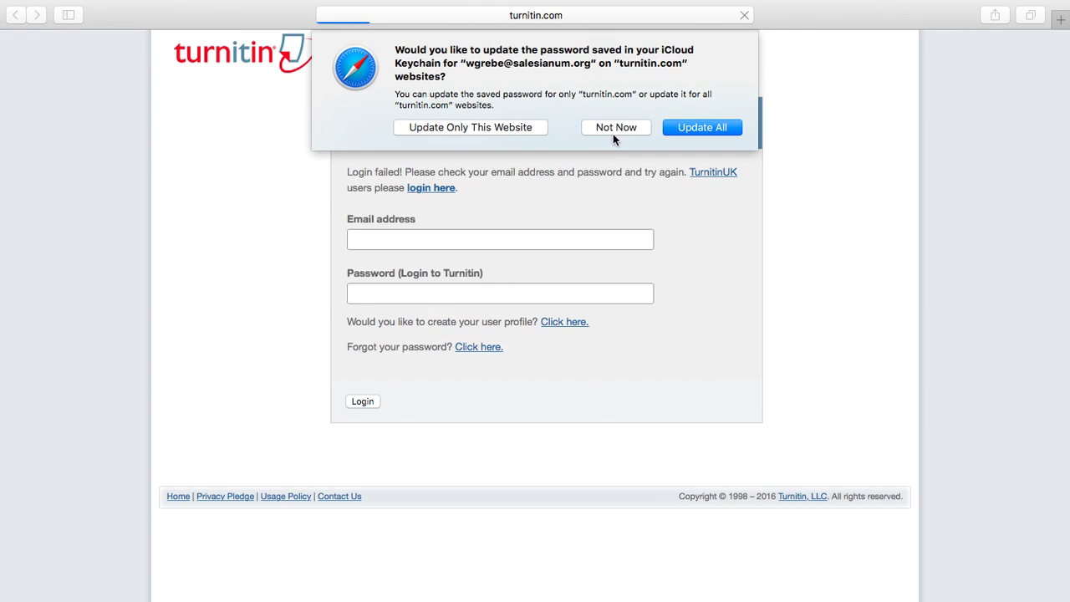
- Decline the password update prompt and dismiss the saved sign-in suggestions
{"action": "left_click", "coordinate": [613, 131]}
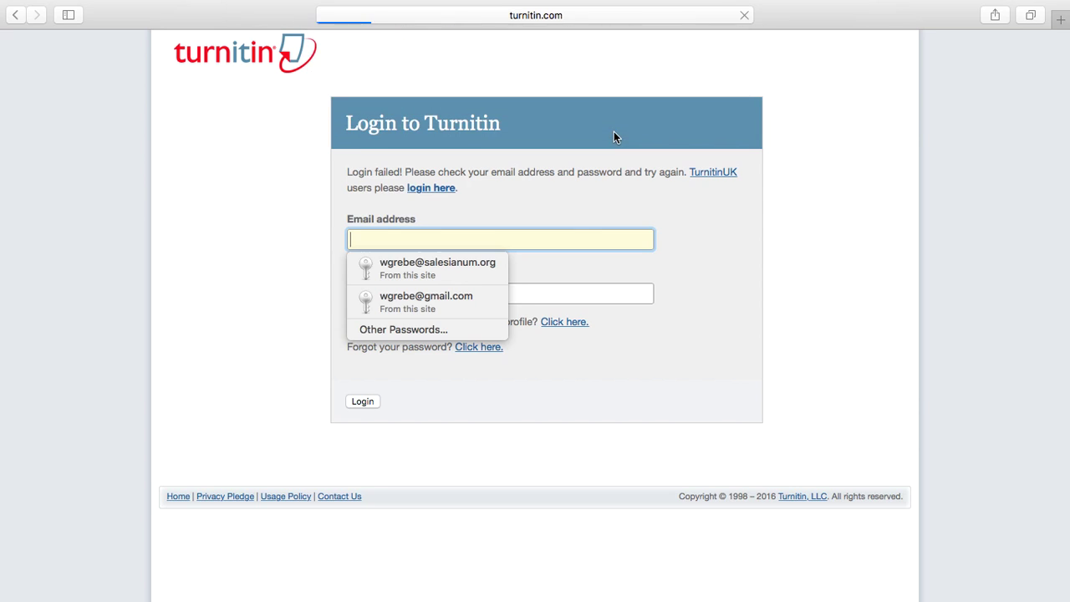
{"action": "left_click", "coordinate": [681, 376]}
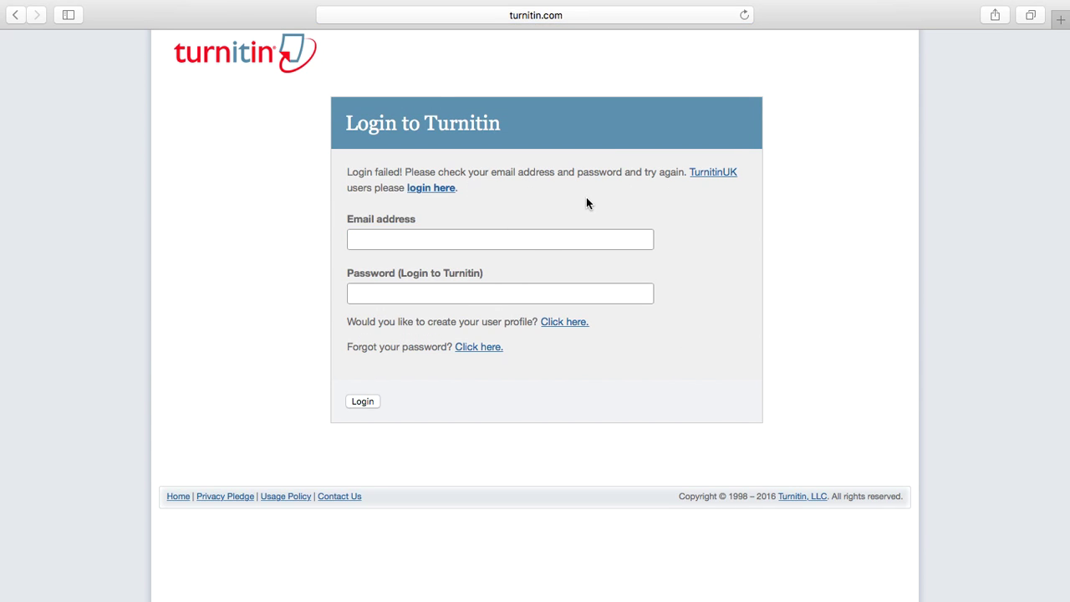
{"action": "left_click", "coordinate": [540, 240]}
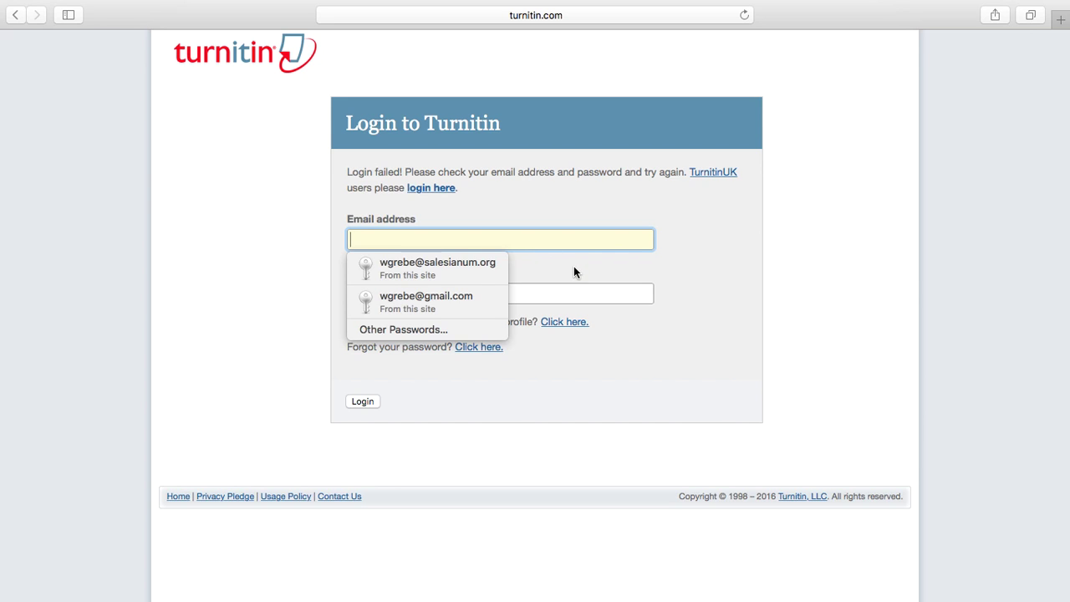
{"action": "key", "text": "Tab"}
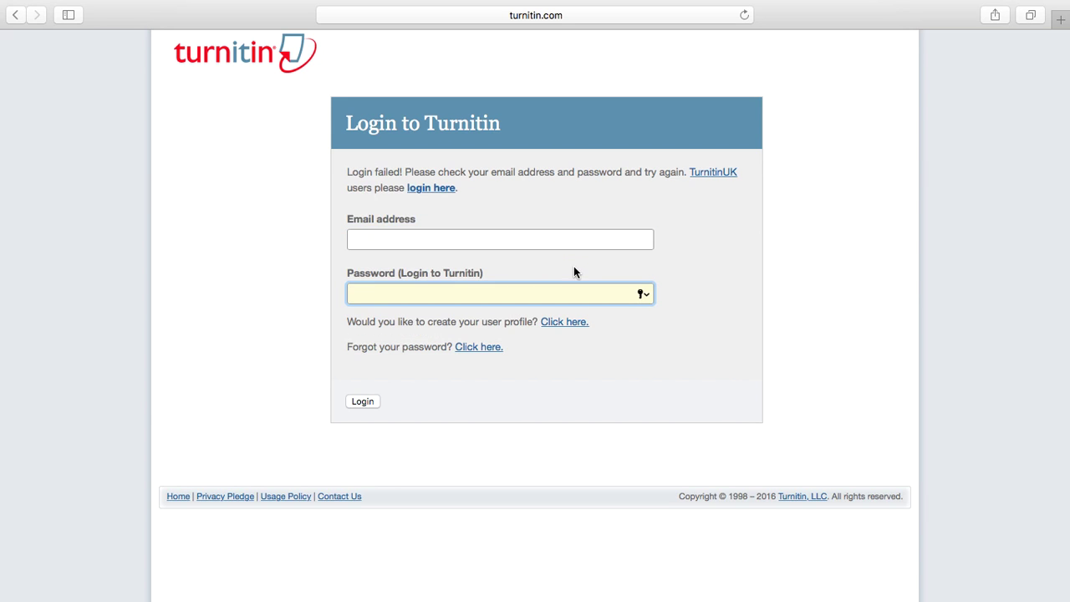
- Re-type the full school e-mail address in the Email field, correcting typos along the way
{"action": "left_click", "coordinate": [552, 231]}
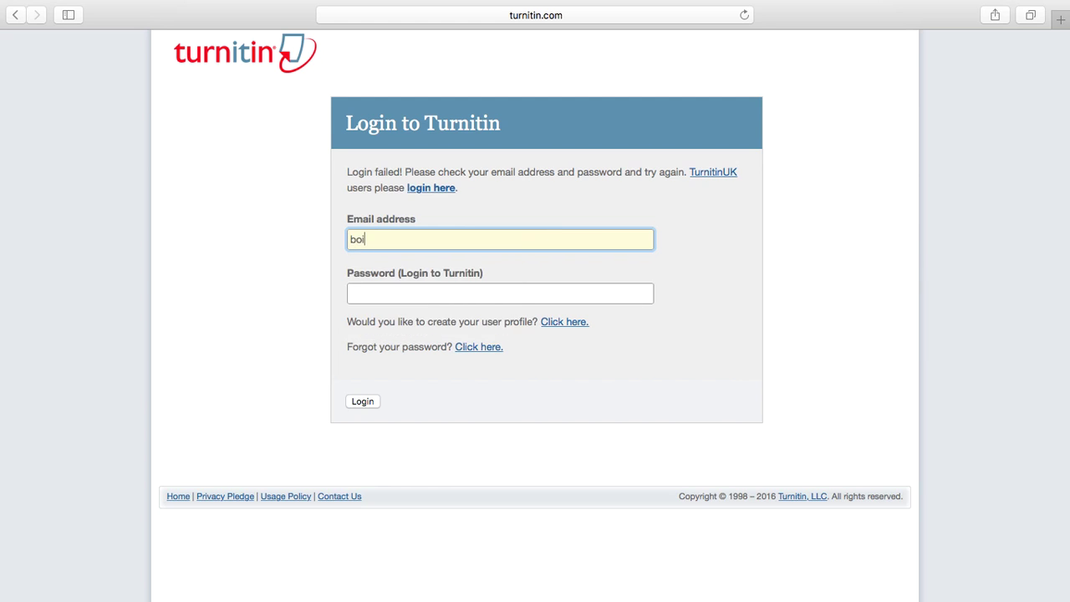
{"action": "key", "text": "Tab"}
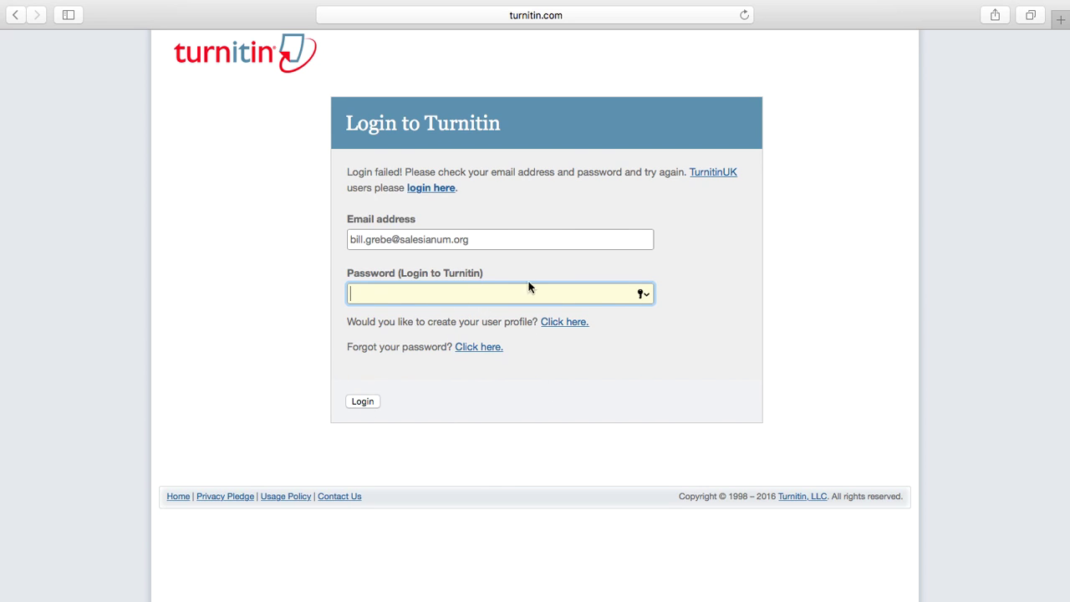
- Request a password reset using the school e-mail and the account's last name
{"action": "left_click", "coordinate": [477, 347]}
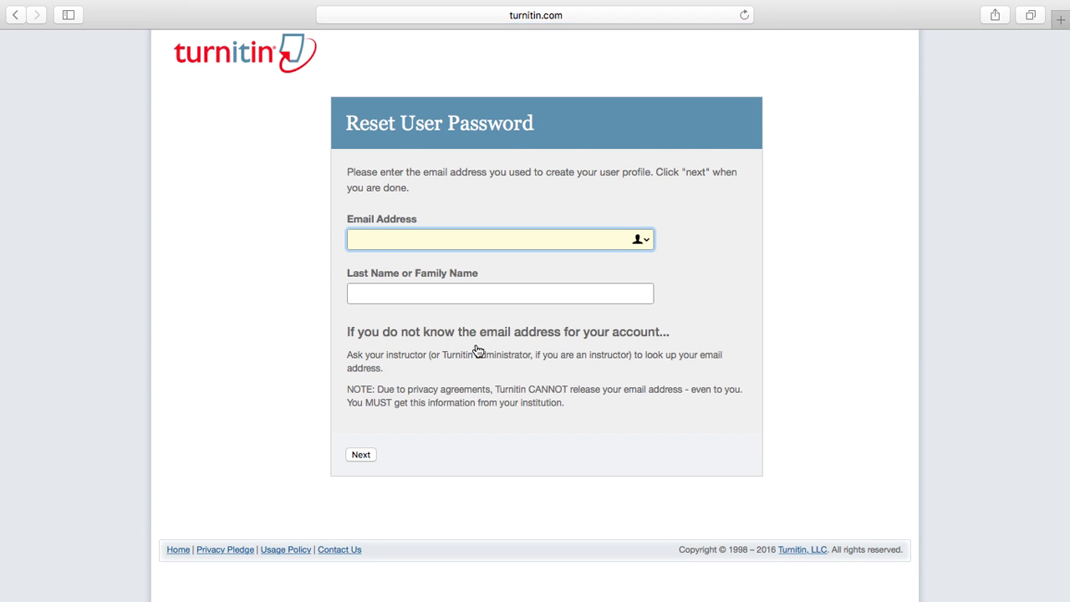
{"action": "key", "text": "Tab"}
{"action": "type", "text": "Grebe"}
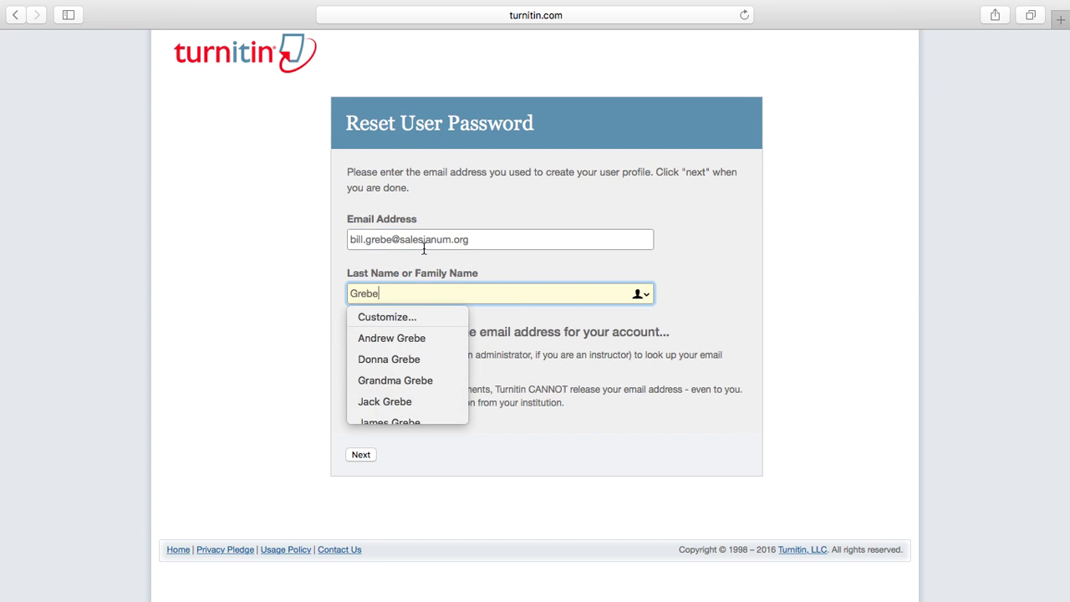
{"action": "left_click", "coordinate": [554, 356]}
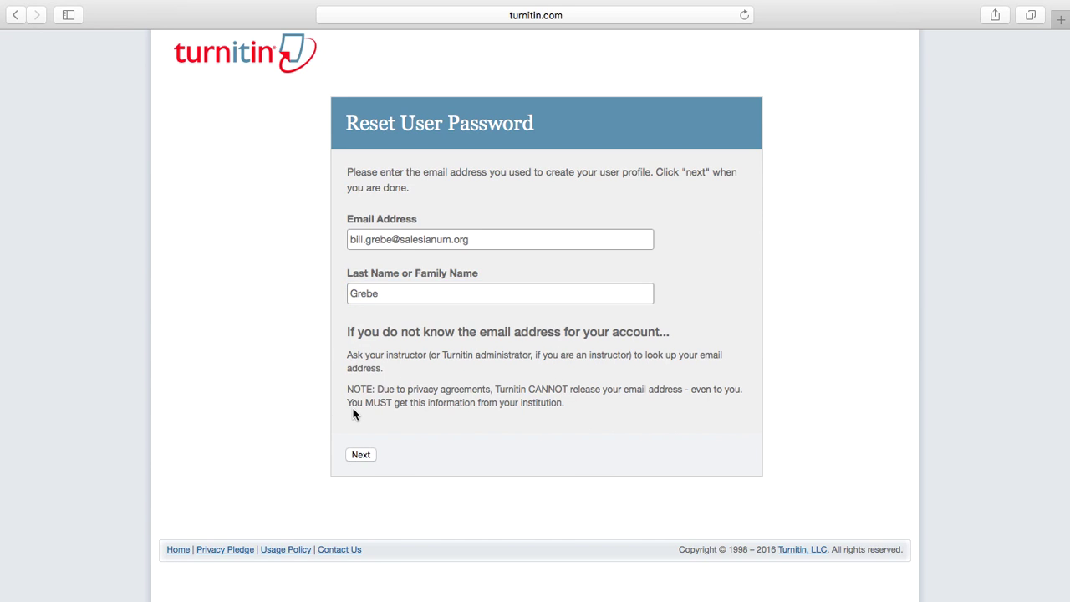
{"action": "left_click", "coordinate": [365, 453]}
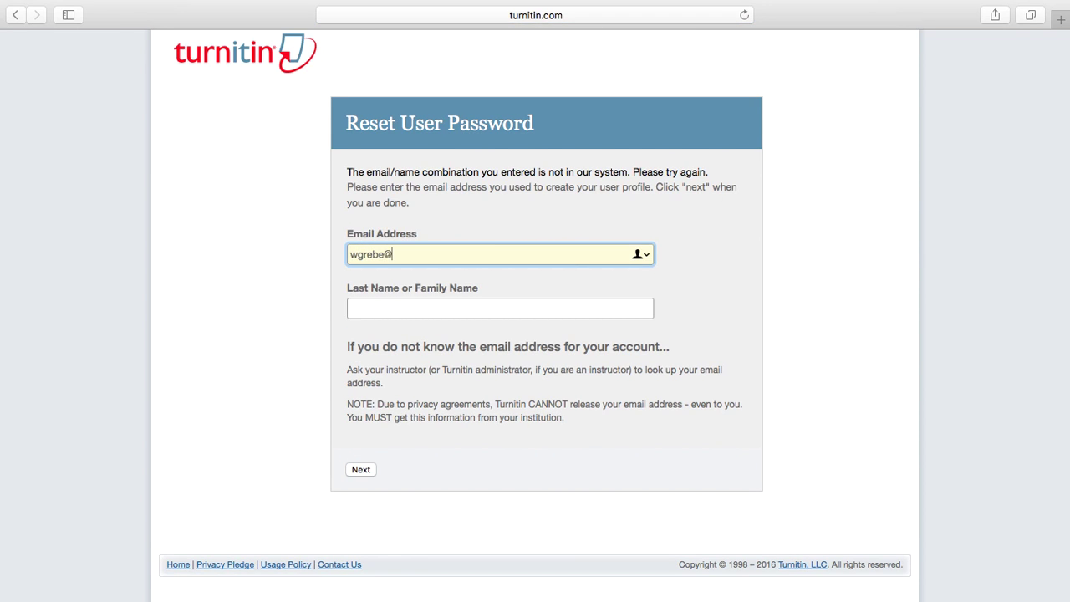
- Resubmit the reset form with an alternate school e-mail and the same last name
{"action": "key", "text": "Tab"}
{"action": "type", "text": "Grebe"}
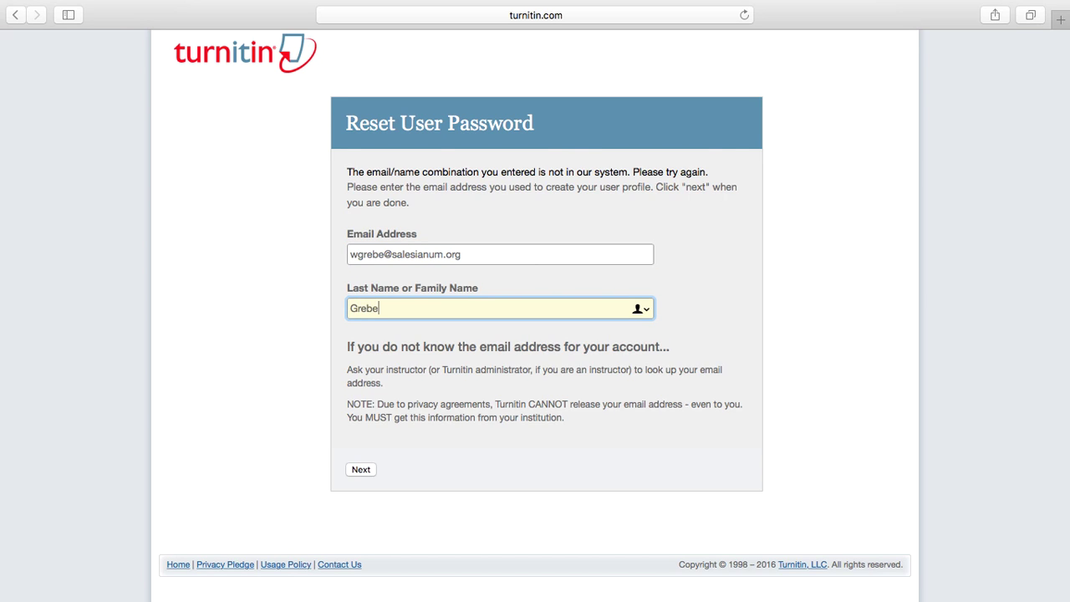
{"action": "key", "text": "Return"}
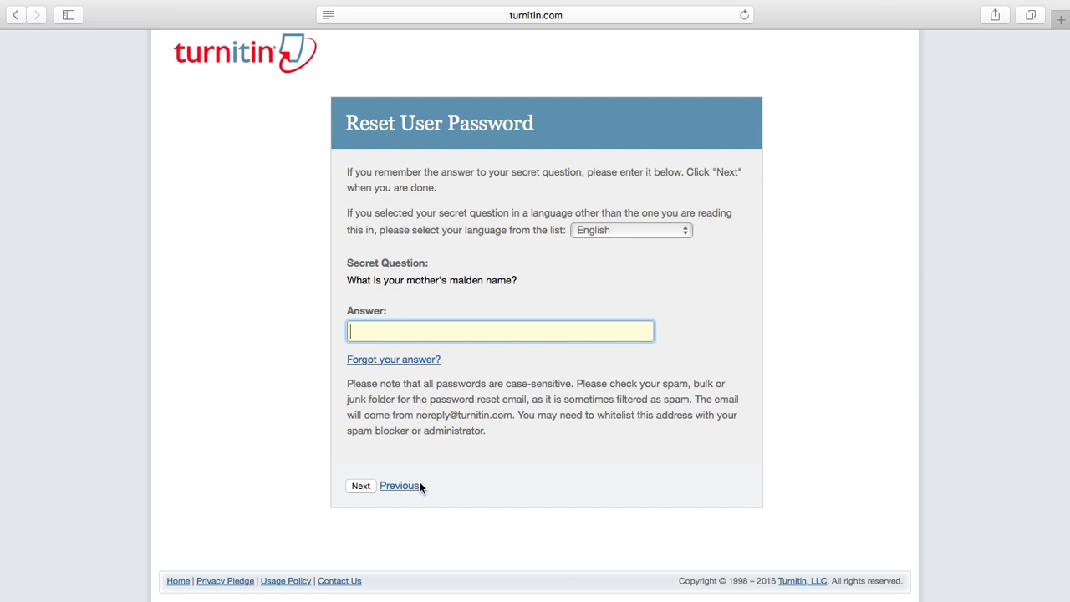
- Skip the secret question, go back, and resubmit the school e-mail with the last name
{"action": "left_click", "coordinate": [361, 489]}
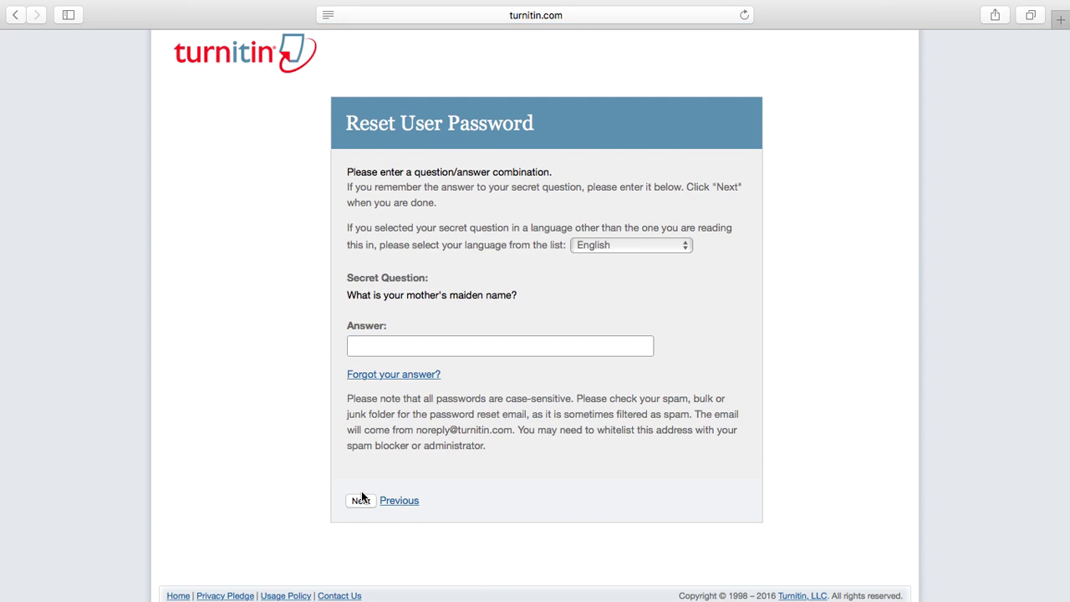
{"action": "left_click", "coordinate": [399, 500]}
{"action": "key", "text": "Tab"}
{"action": "type", "text": "G"}
{"action": "key", "text": "BackSpace"}
{"action": "type", "text": "Grebe"}
{"action": "key", "text": "Return"}
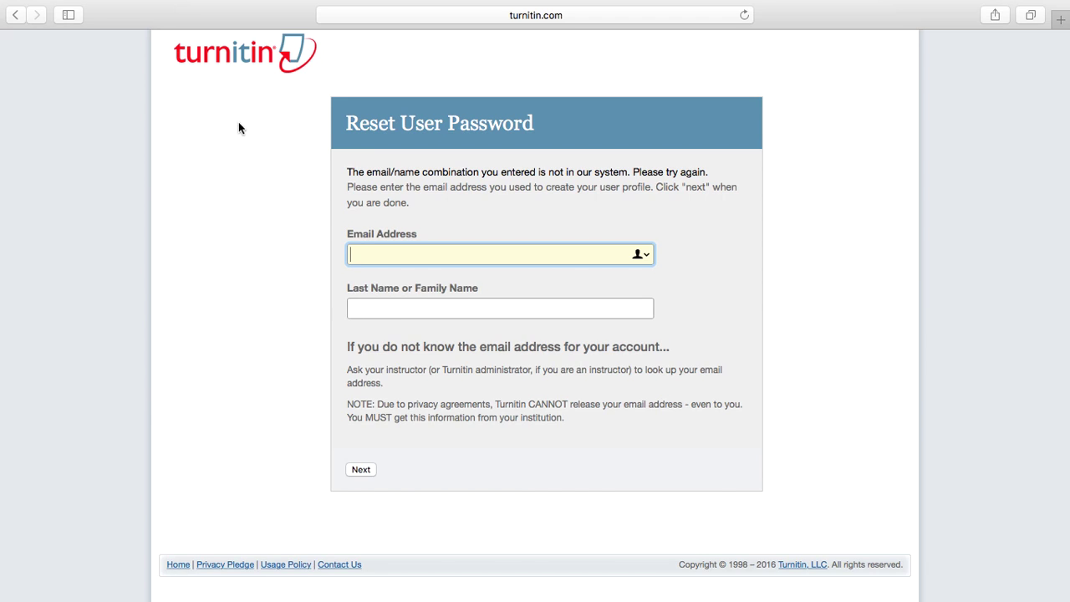
- Log in with the saved school account and switch to the Student role showing Scripture 112–114
{"action": "left_click", "coordinate": [217, 66]}
{"action": "left_click", "coordinate": [963, 55]}
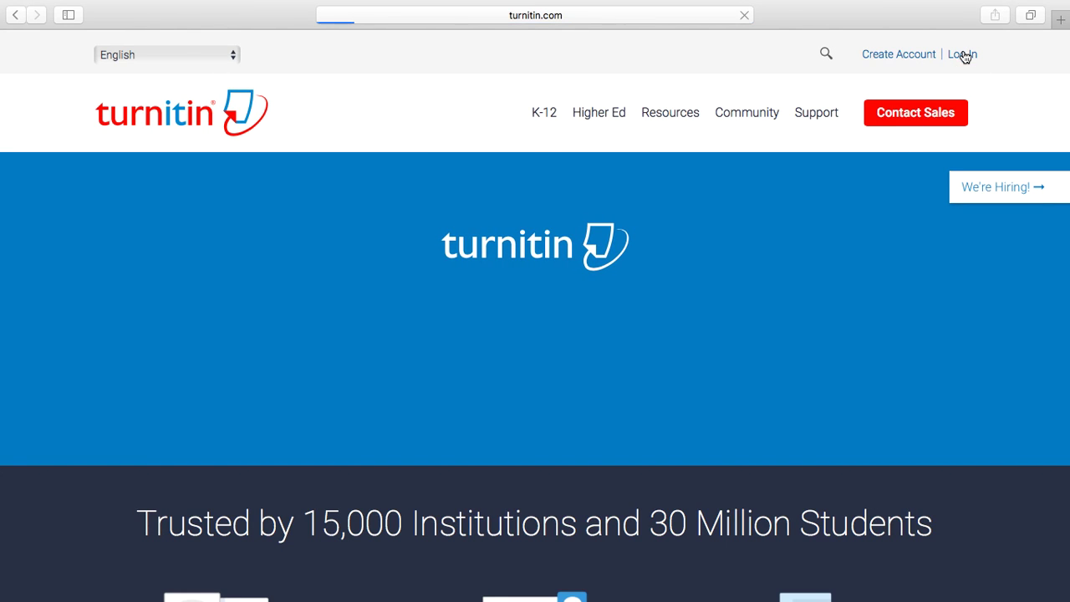
{"action": "left_click", "coordinate": [669, 264]}
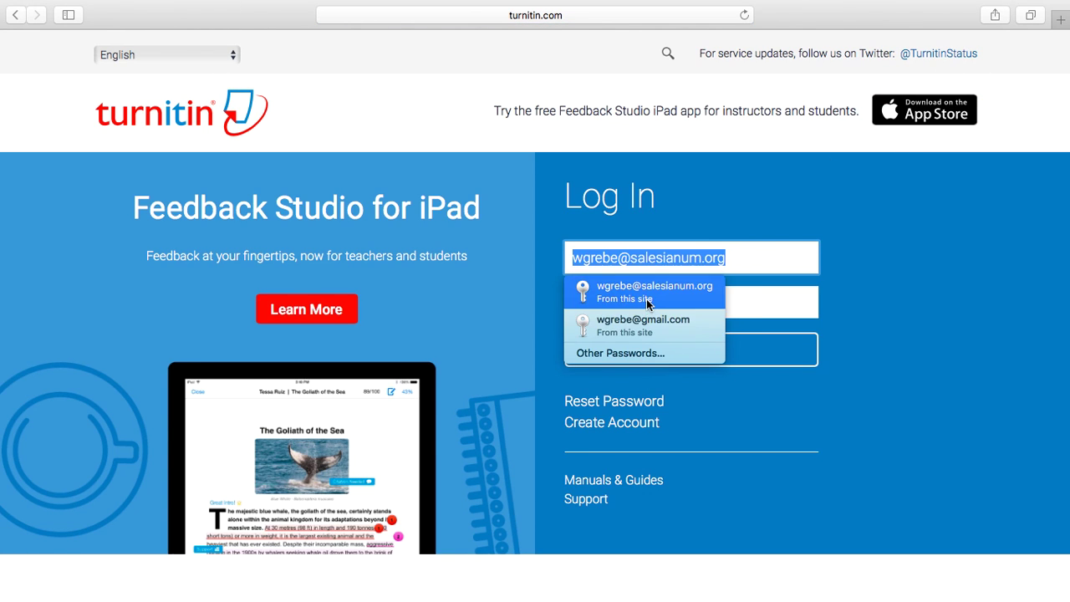
{"action": "left_click", "coordinate": [647, 297]}
{"action": "left_click", "coordinate": [673, 352]}
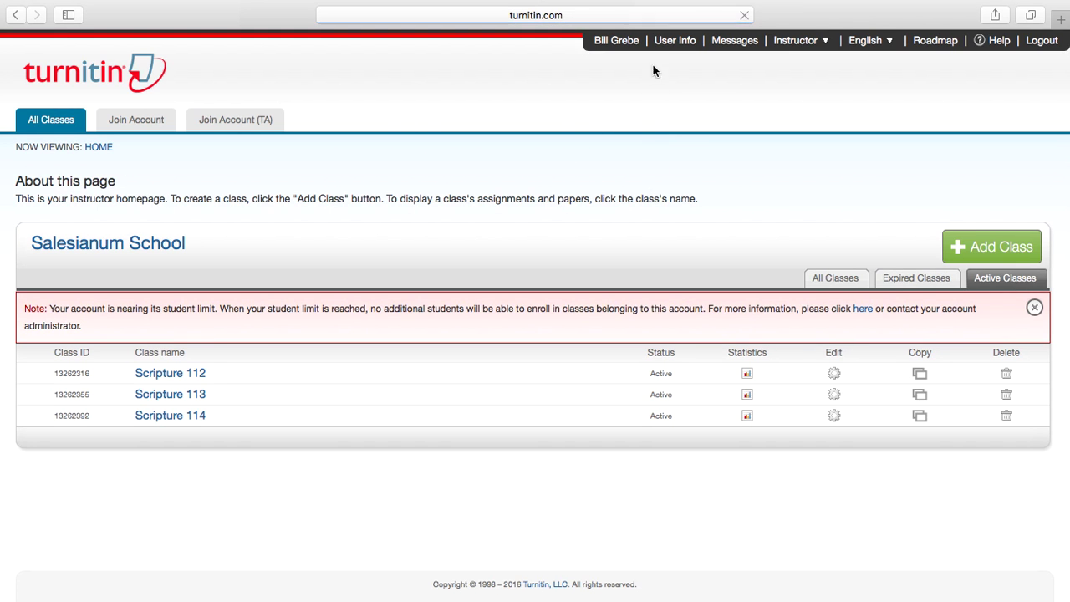
{"action": "mouse_move", "coordinate": [800, 43]}
{"action": "left_click", "coordinate": [808, 68]}
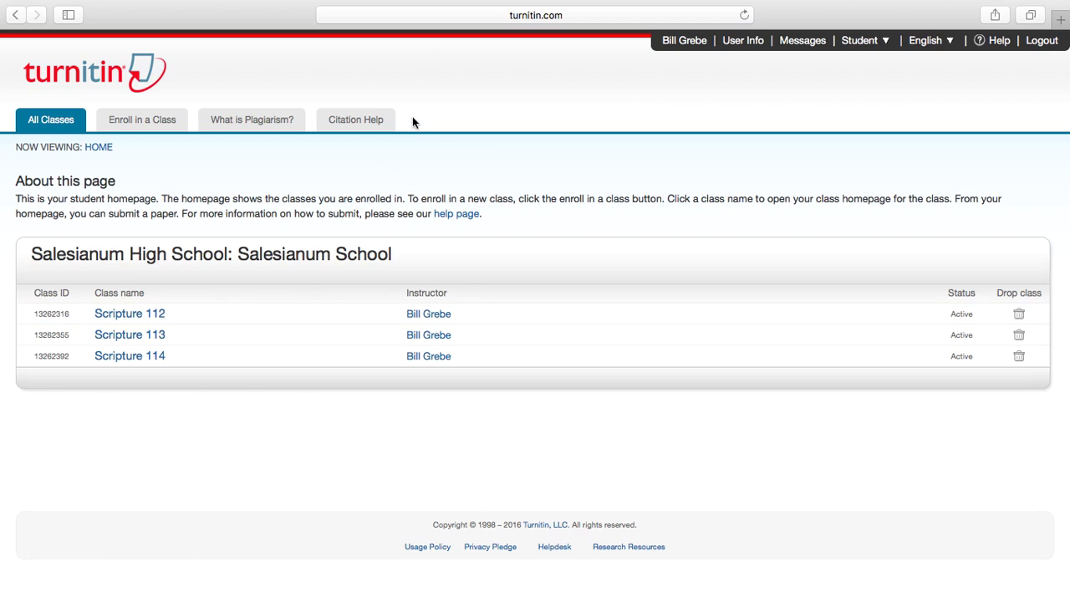